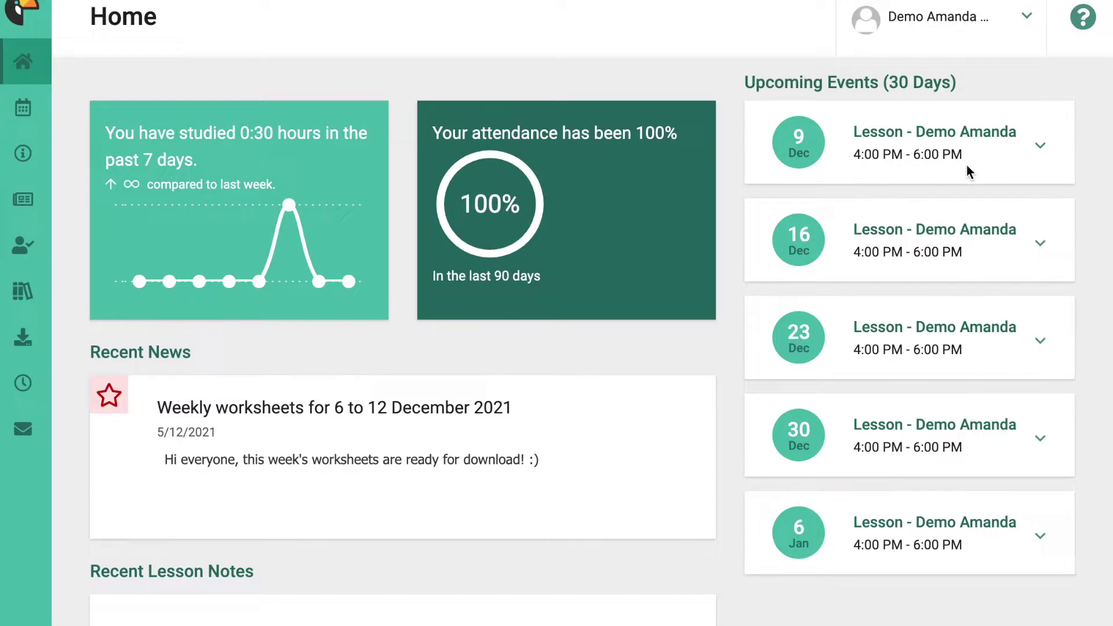
# Expand the 9 Dec lesson card to reveal its full Zoom link, meeting ID and passcode
pyautogui.click(1042, 152)
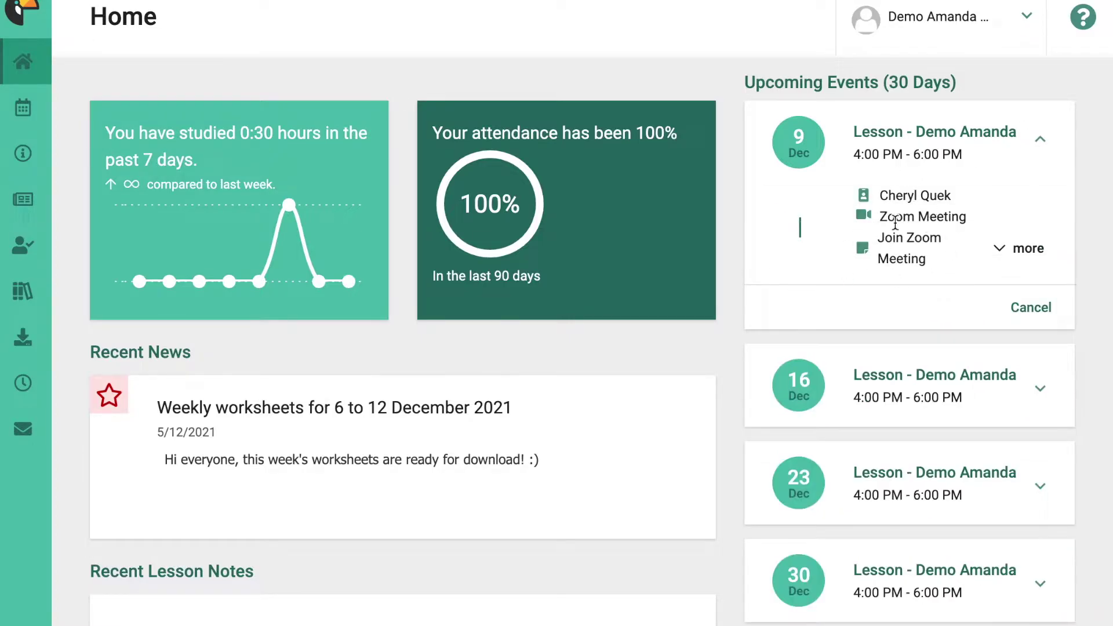
pyautogui.click(1020, 248)
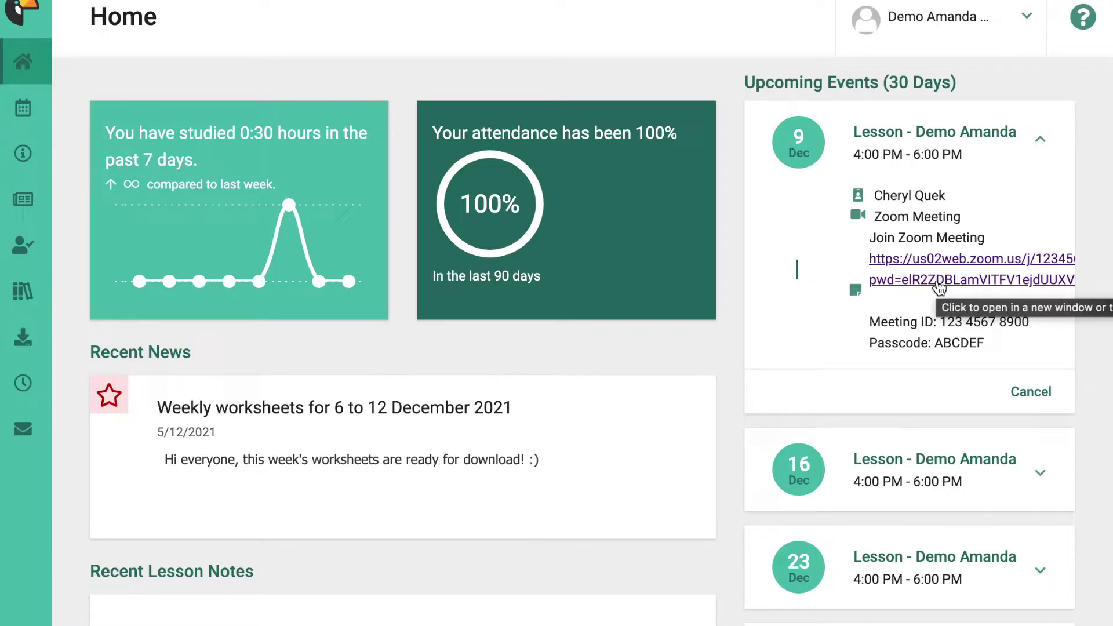
pyautogui.moveTo(55, 93)
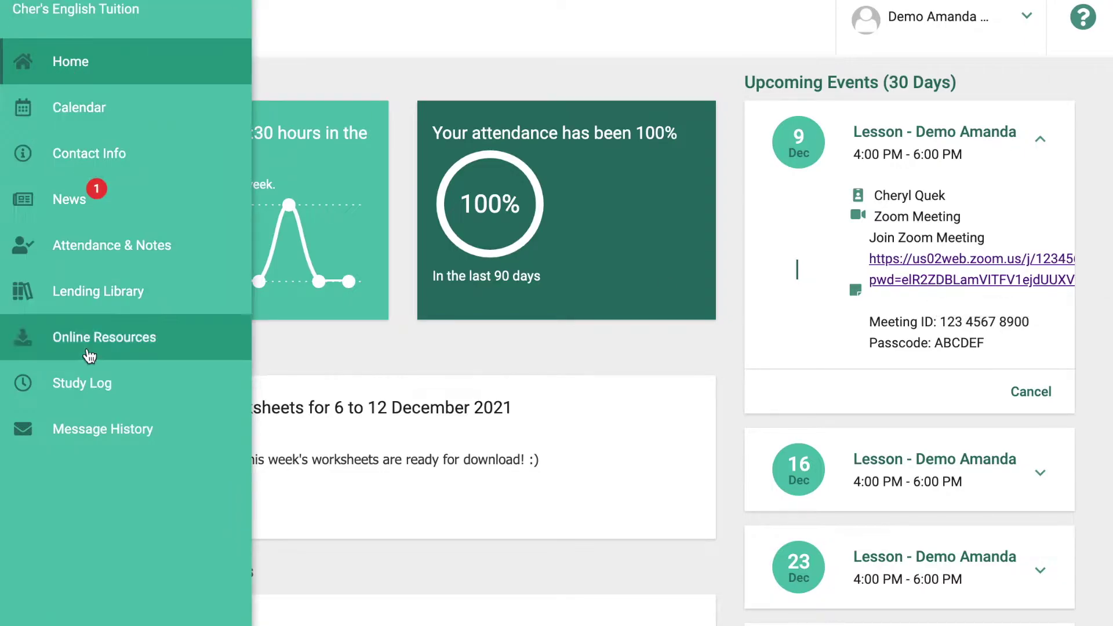
# Browse the calendar to February 2022, view the 10 Feb 4:00–6:00 PM lesson, then return Home
pyautogui.click(100, 124)
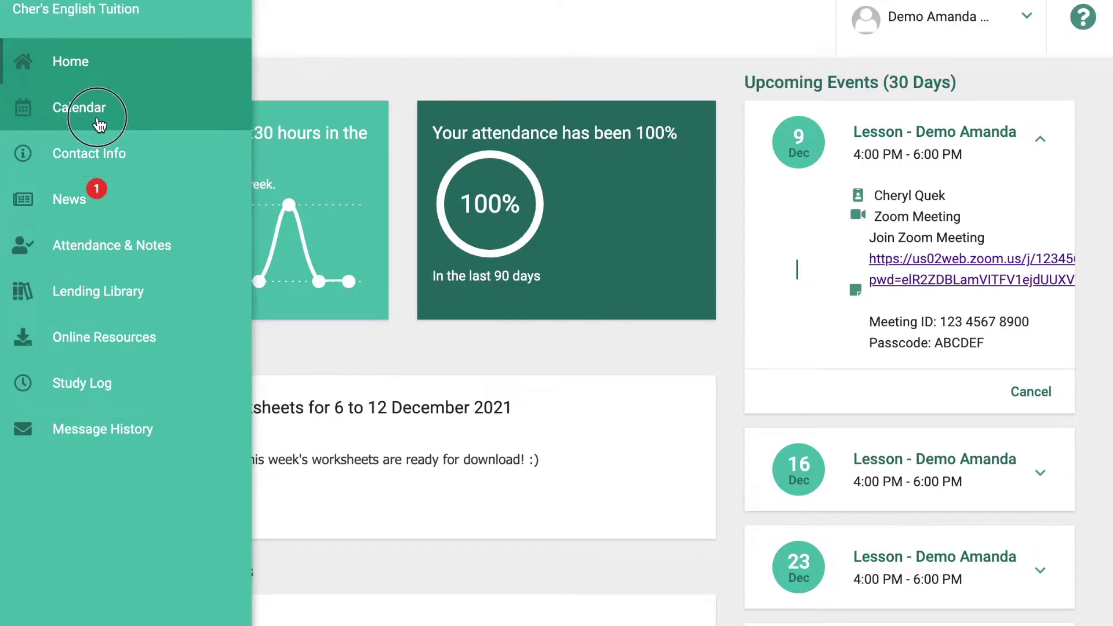
pyautogui.scroll(-1, 506, 402)
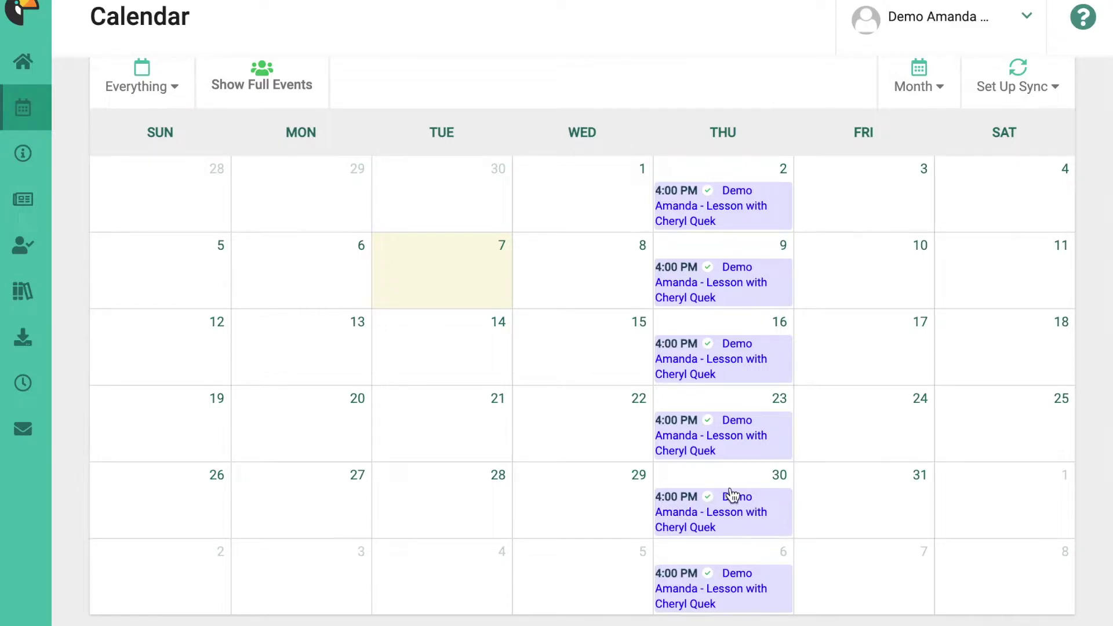
pyautogui.scroll(3, 368, 196)
pyautogui.click(320, 106)
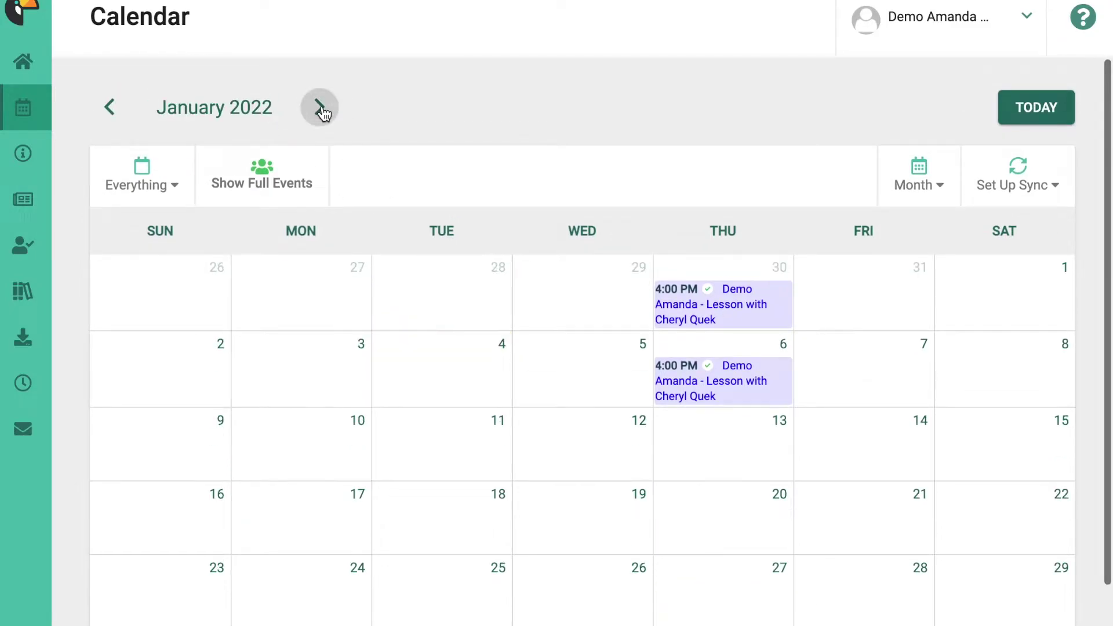
pyautogui.click(319, 107)
pyautogui.scroll(-3, 610, 394)
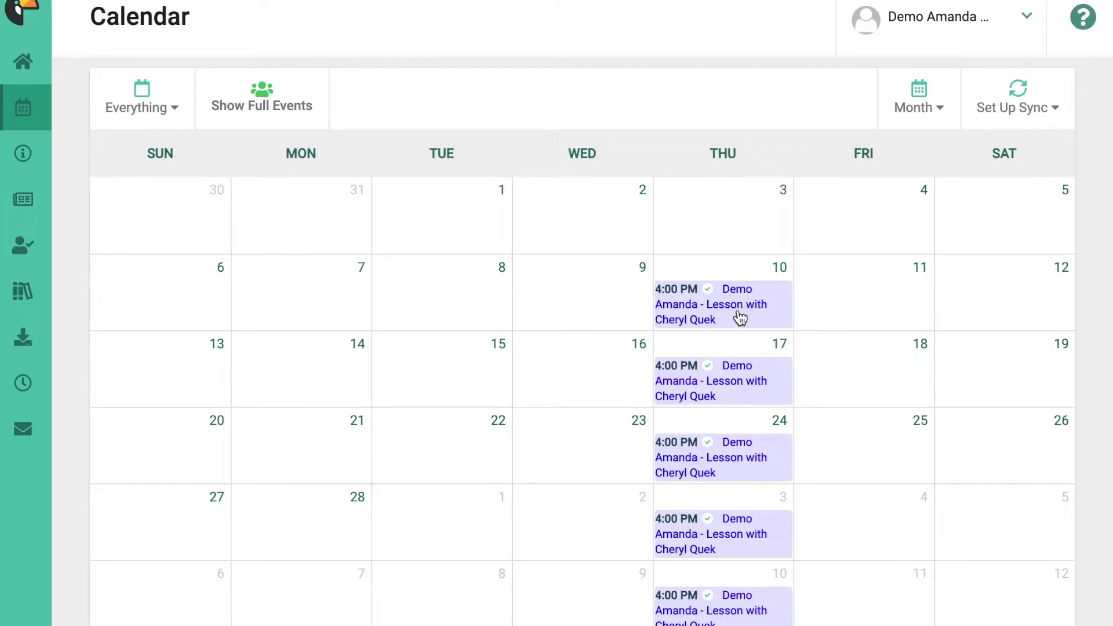
pyautogui.click(740, 315)
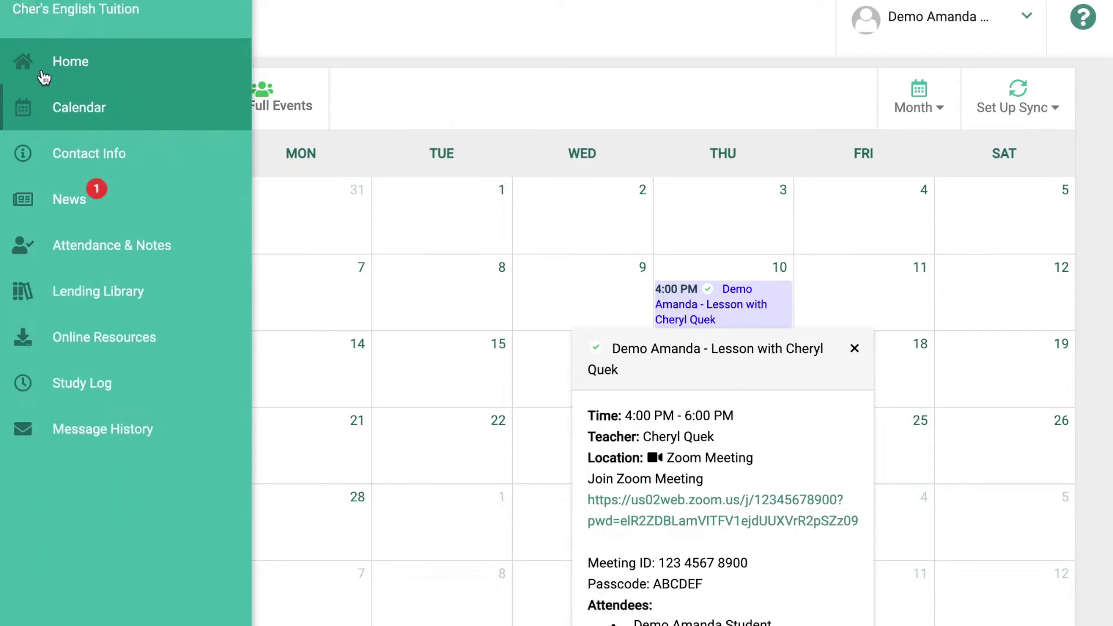
pyautogui.click(42, 69)
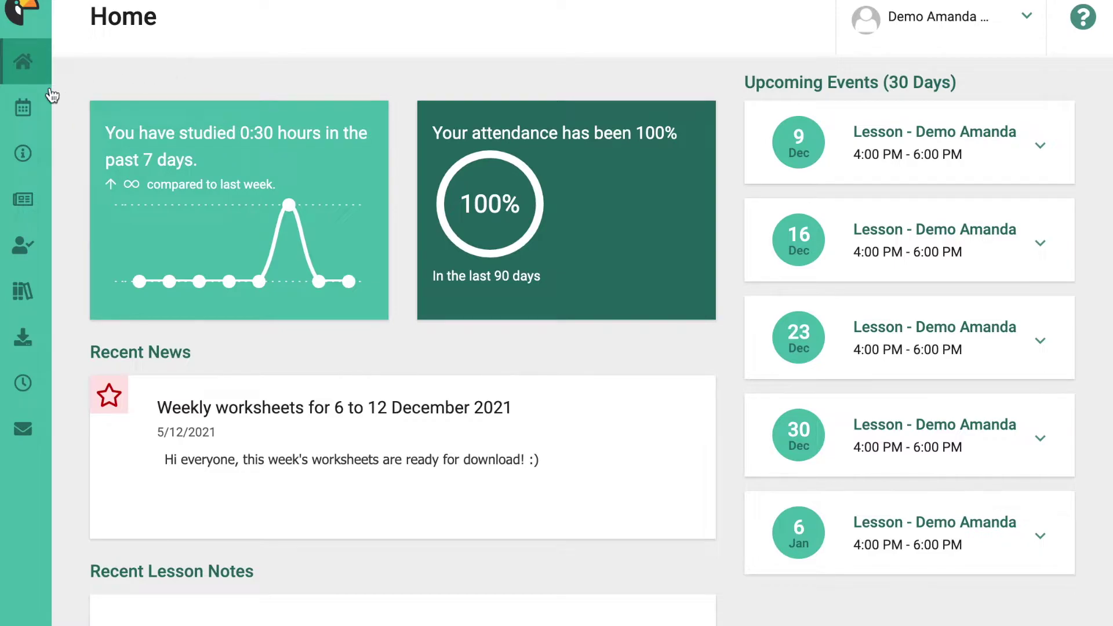
# Open Online Resources and enter the teacher's resource folder
pyautogui.moveTo(50, 214)
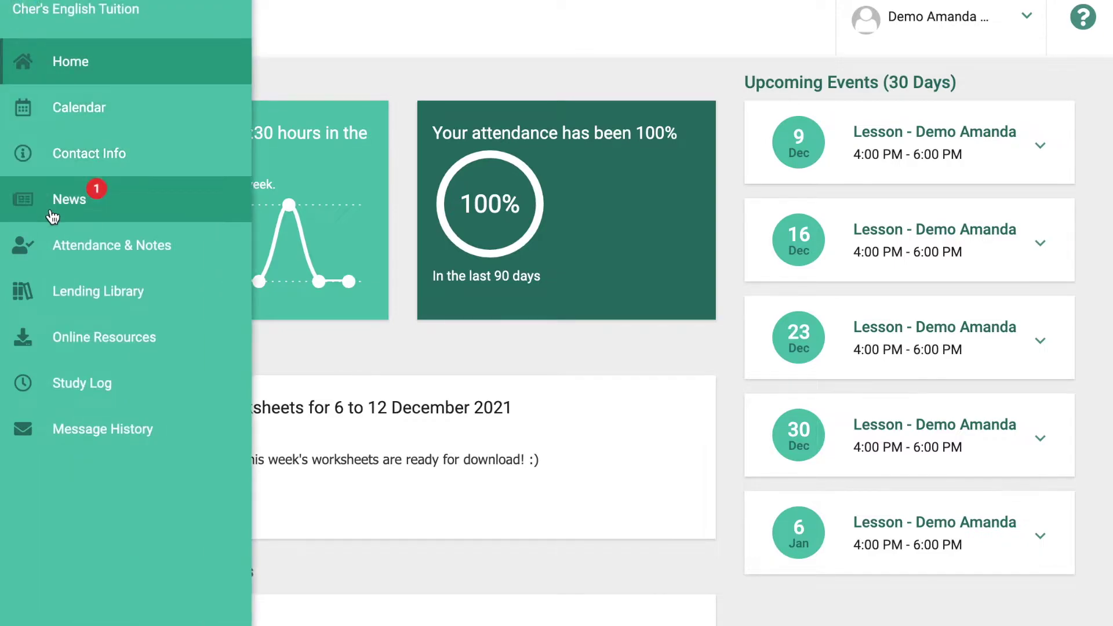
pyautogui.click(96, 347)
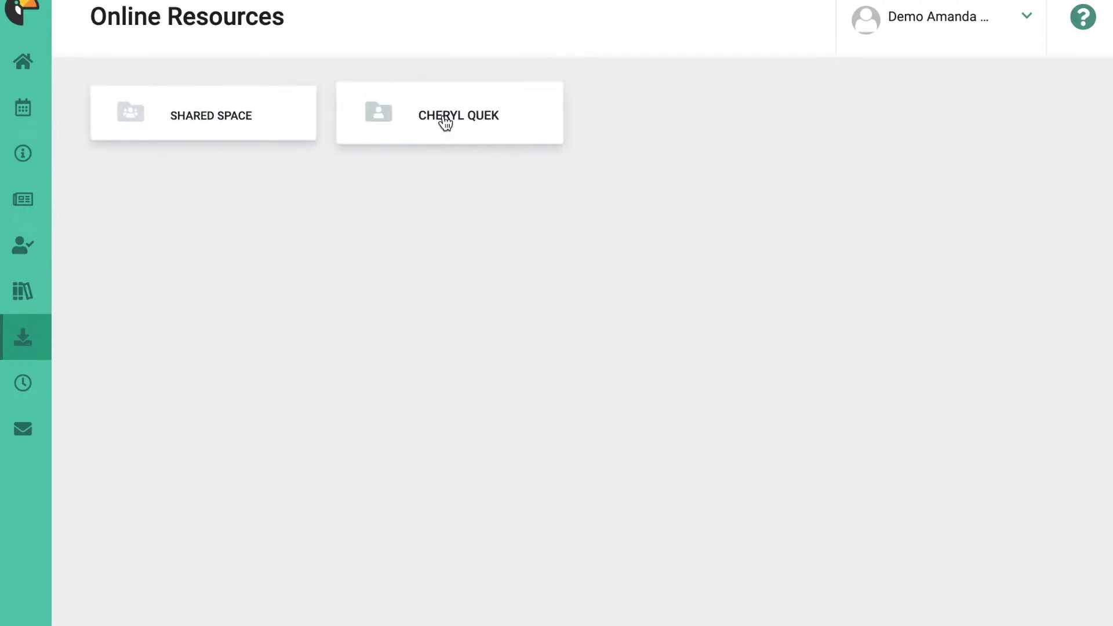
pyautogui.click(445, 121)
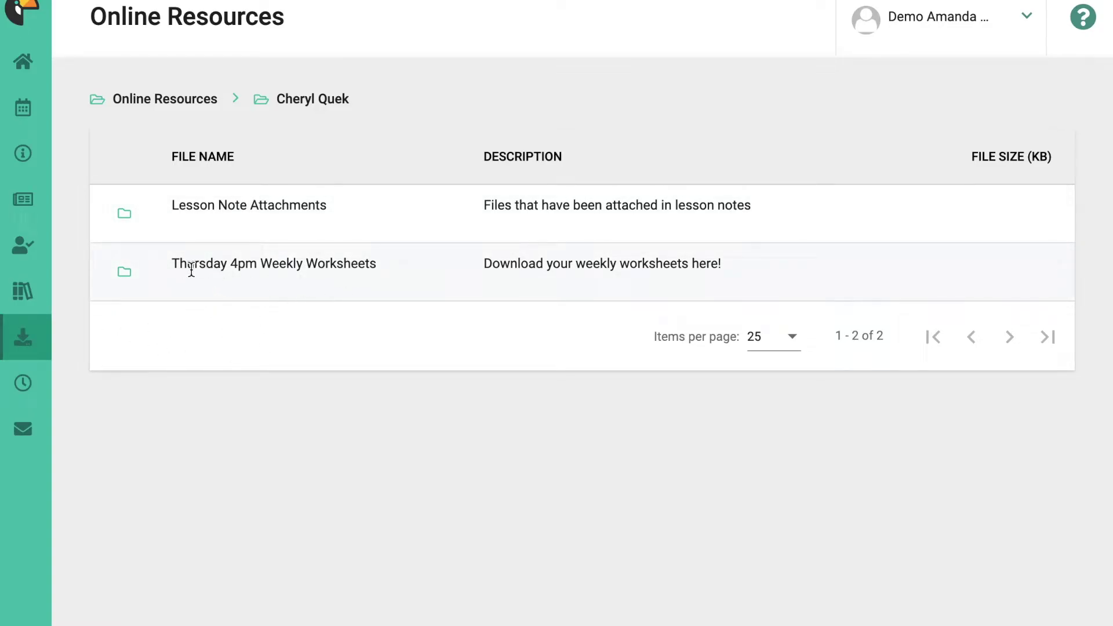
# Highlight the Thursday 4pm Weekly Worksheets folder name and its description
pyautogui.moveTo(172, 268); pyautogui.dragTo(380, 269)
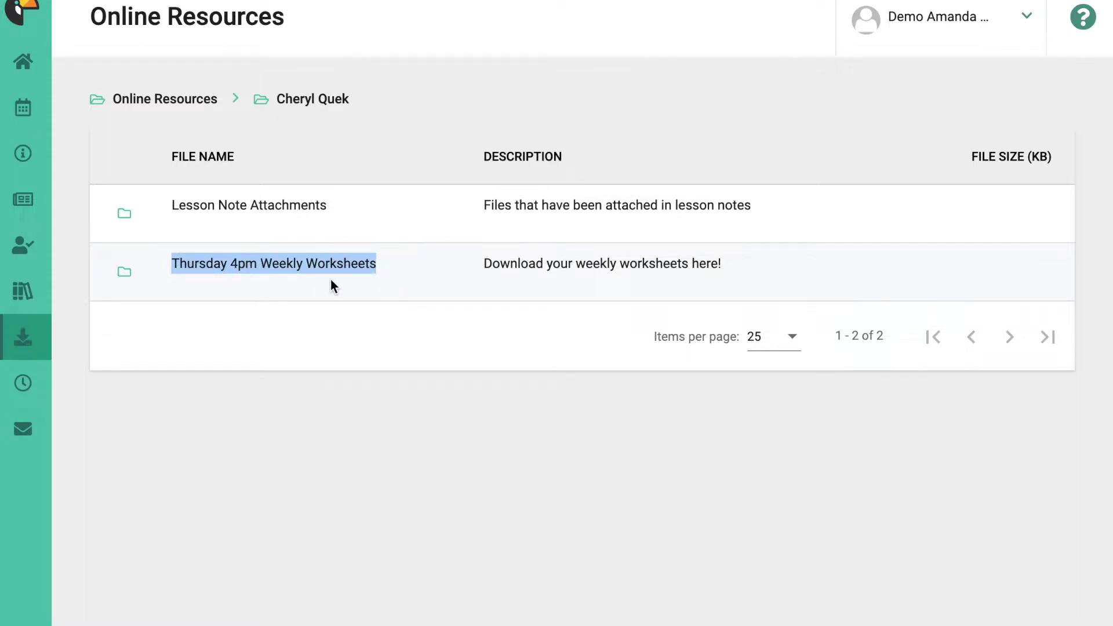
pyautogui.click(238, 287)
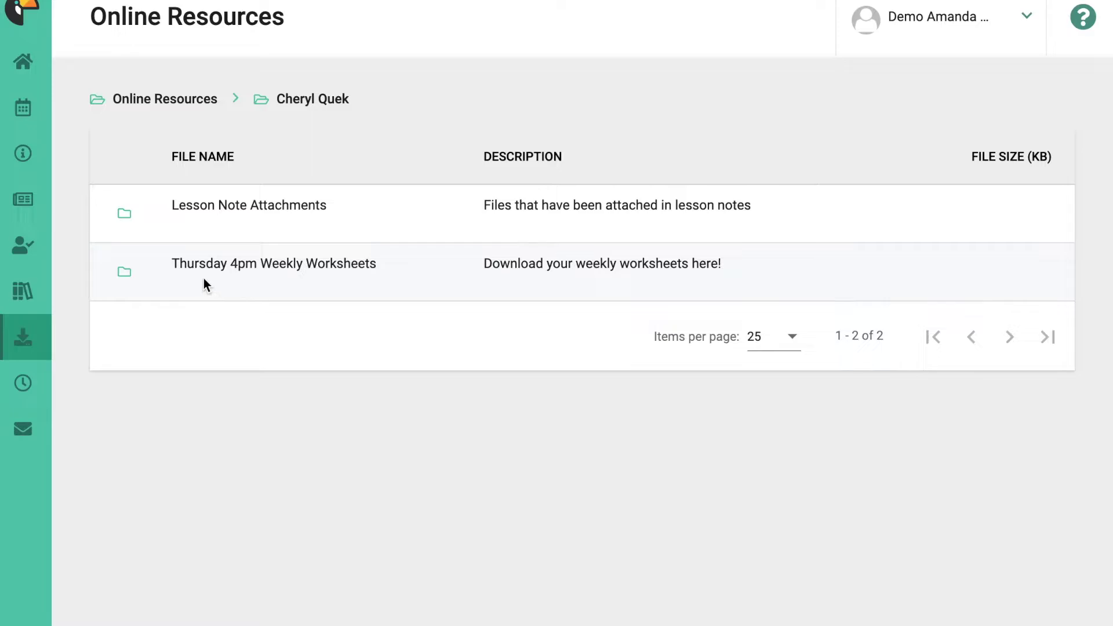
pyautogui.moveTo(261, 264); pyautogui.dragTo(371, 265)
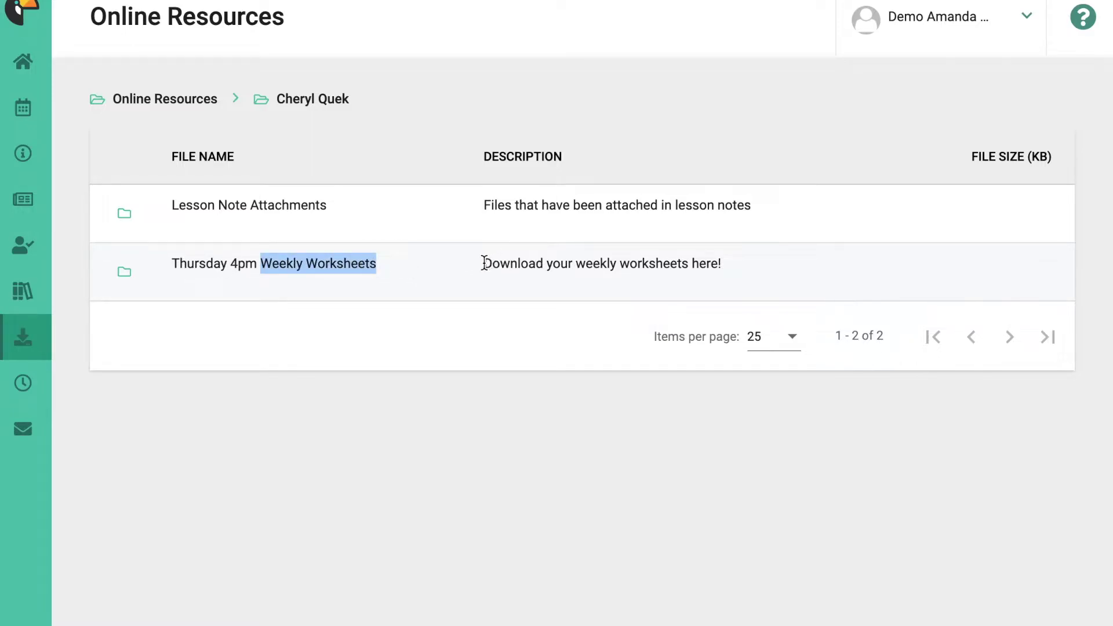
pyautogui.moveTo(482, 263); pyautogui.dragTo(753, 266)
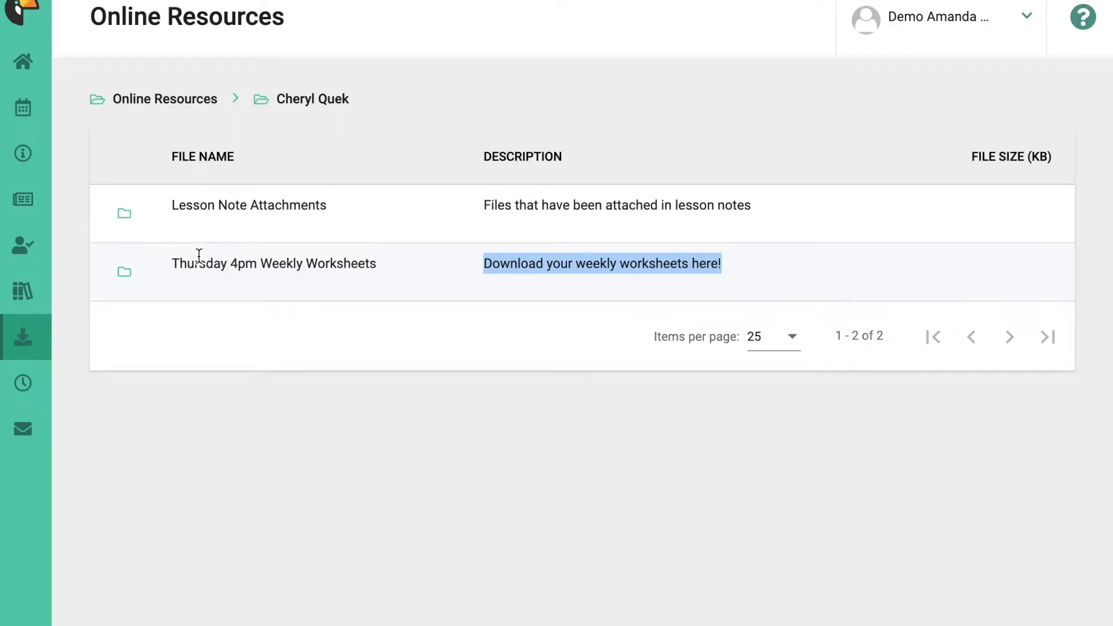
# Open the Thursday 4pm Weekly Worksheets folder and highlight both files' descriptions
pyautogui.click(124, 280)
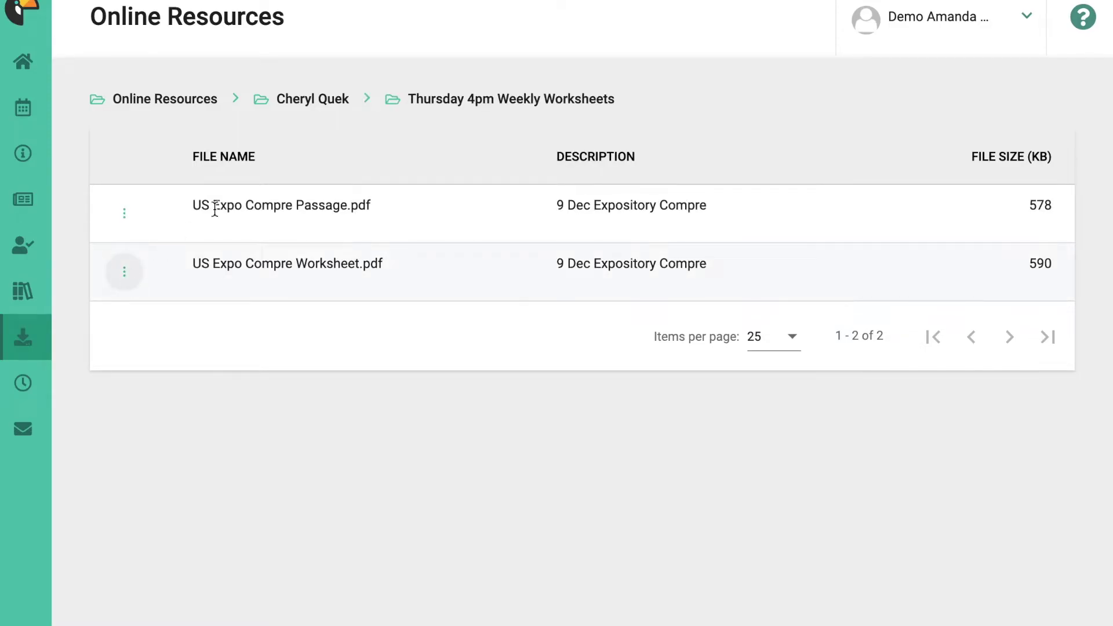
pyautogui.moveTo(555, 207); pyautogui.dragTo(708, 208)
pyautogui.moveTo(554, 271); pyautogui.dragTo(710, 265)
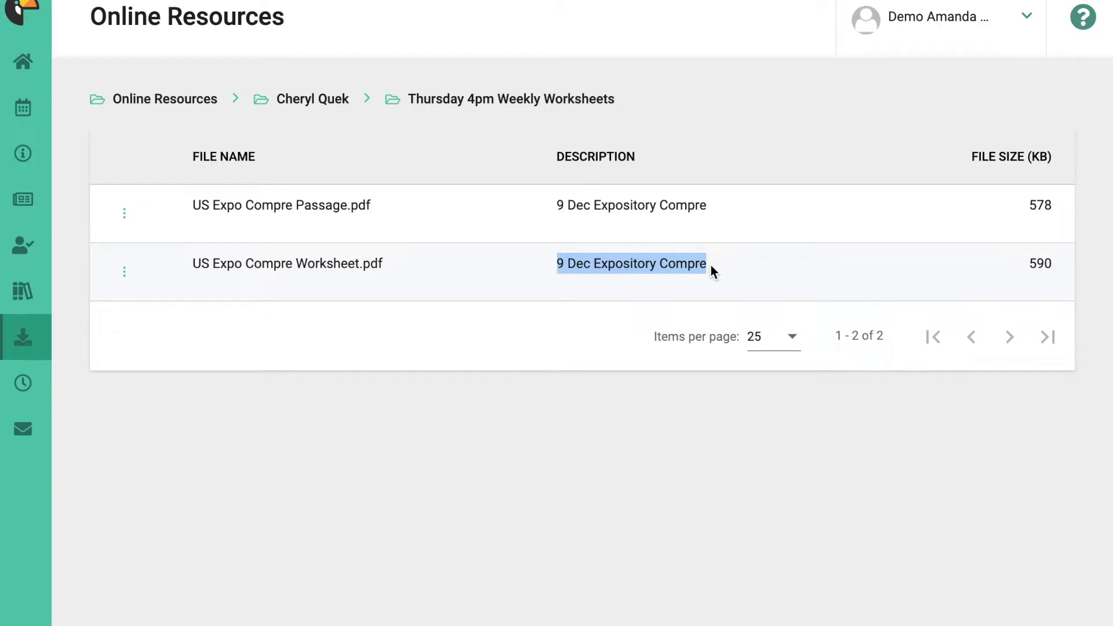
pyautogui.click(603, 224)
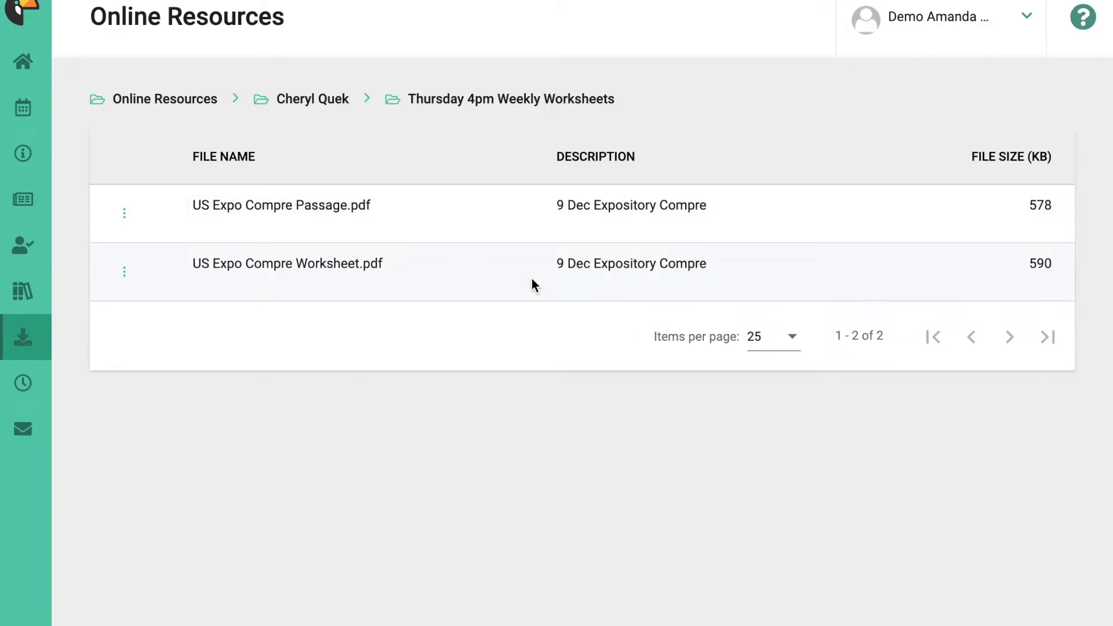
# Open US Expo Compre Passage.pdf from its actions menu
pyautogui.click(127, 218)
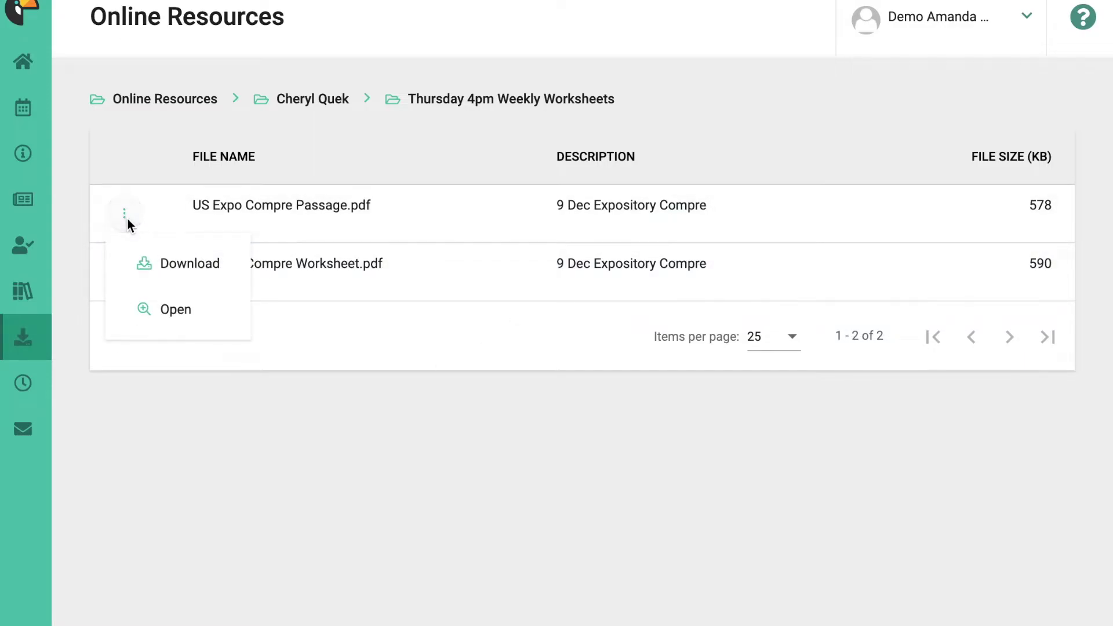
pyautogui.click(171, 266)
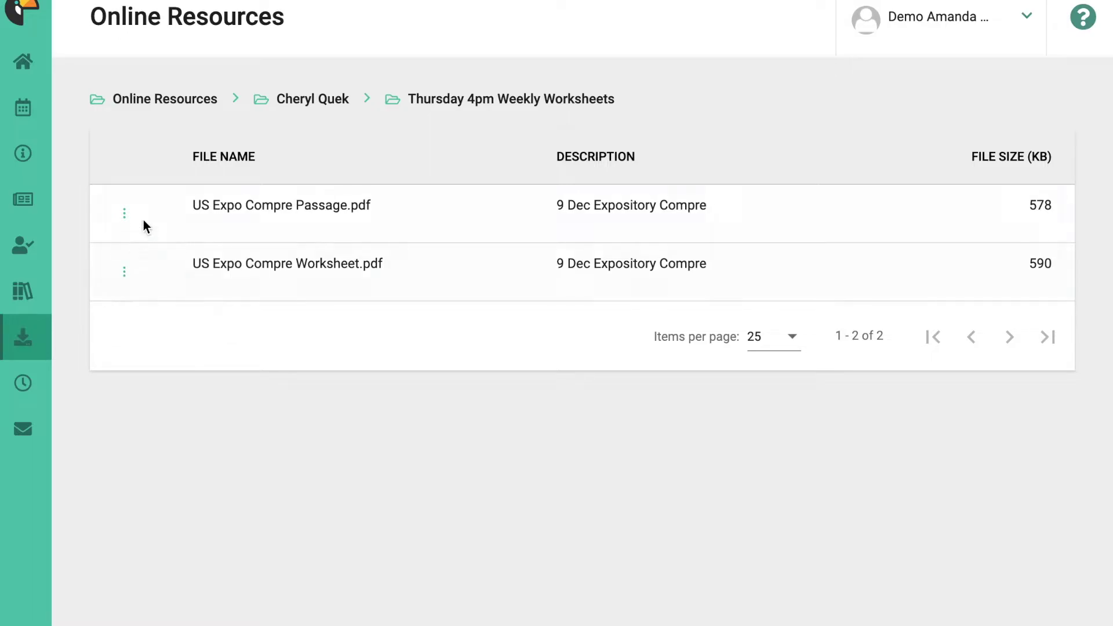
pyautogui.click(123, 216)
pyautogui.click(174, 310)
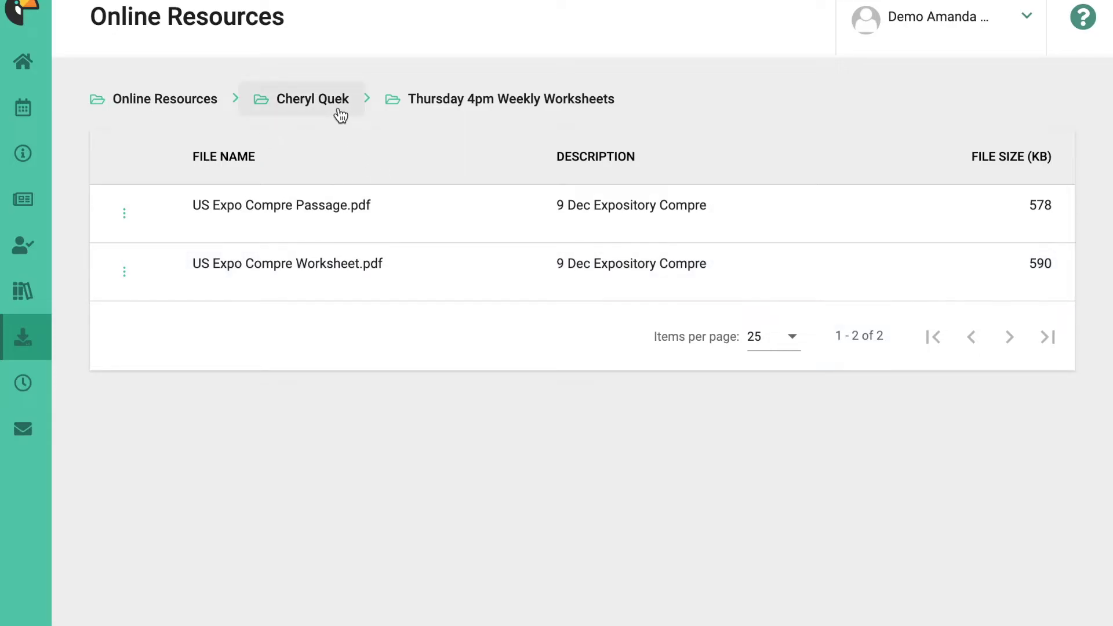
# Go back to the teacher's folder, open Lesson Note Attachments and download the Writing Practice PDF
pyautogui.click(301, 105)
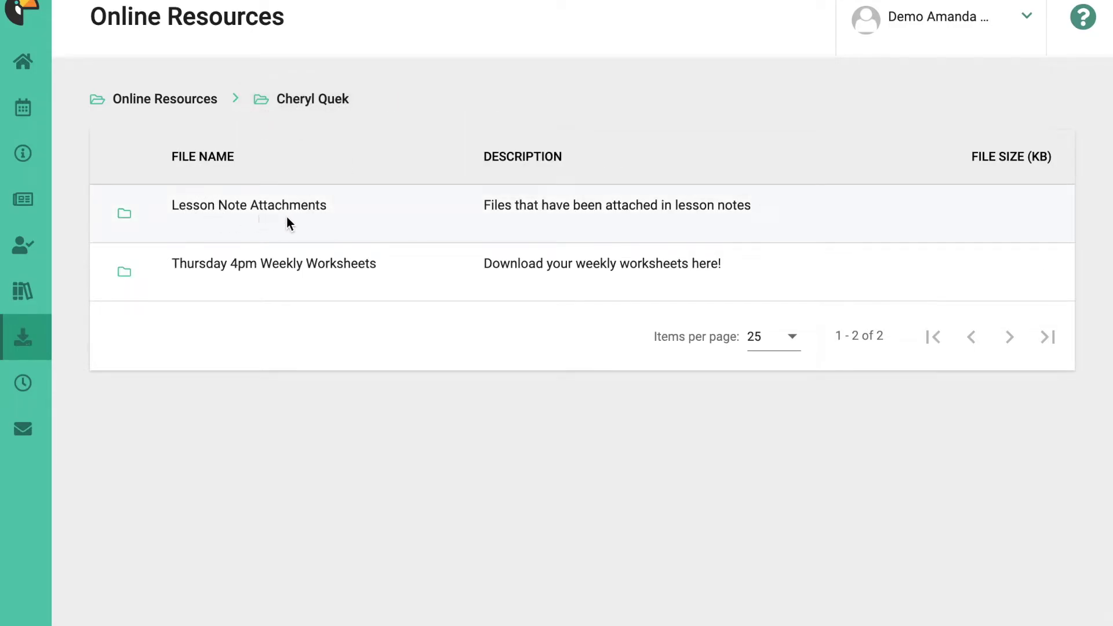
pyautogui.click(126, 215)
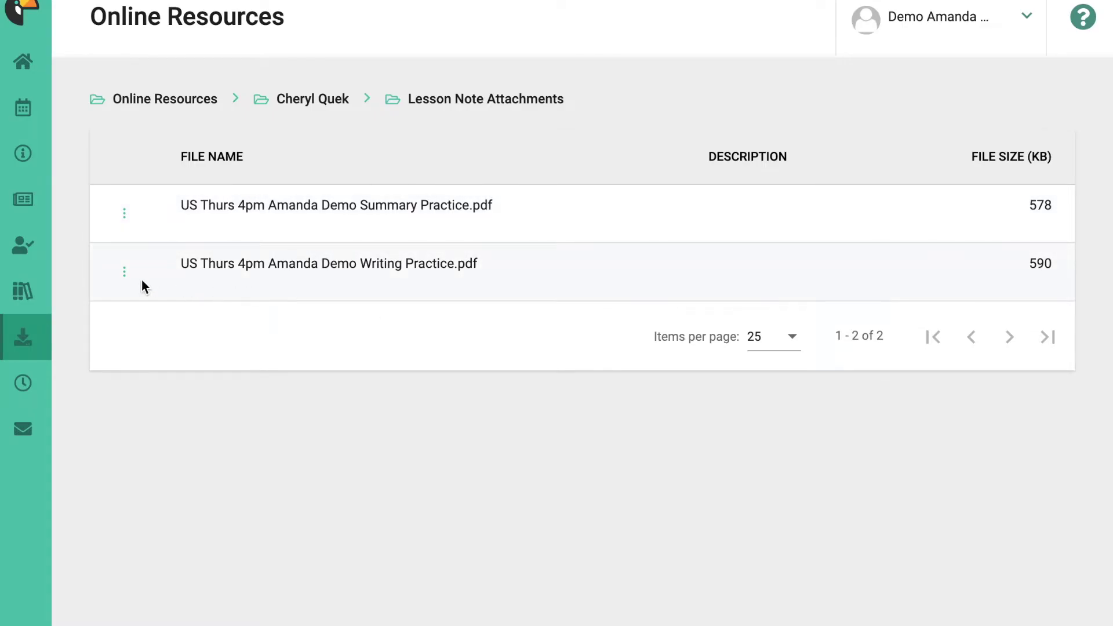
pyautogui.click(125, 273)
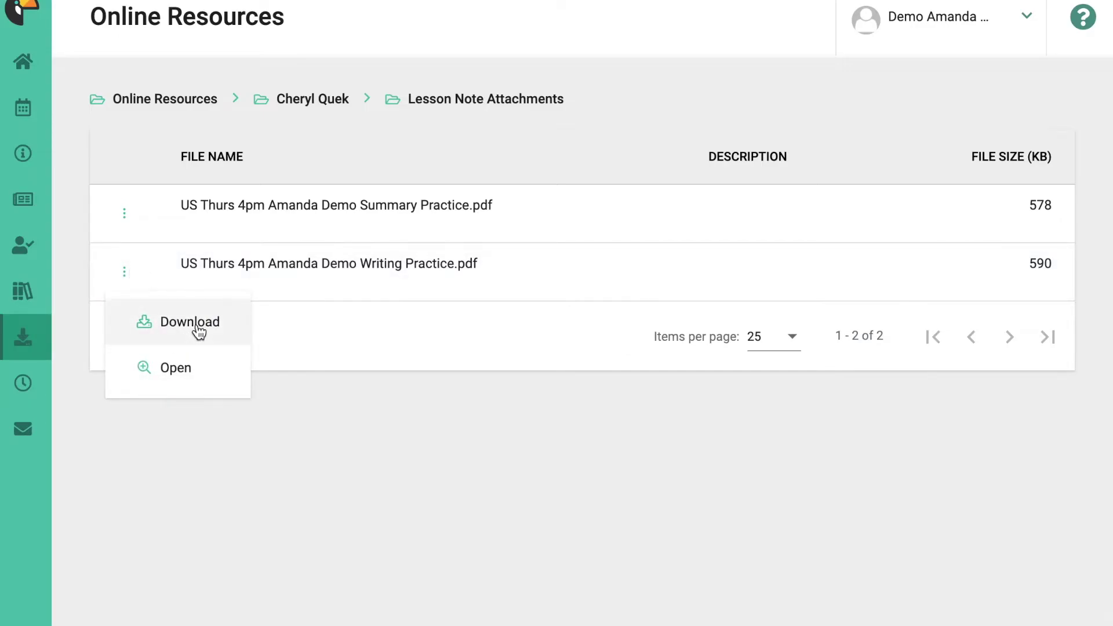
pyautogui.click(199, 333)
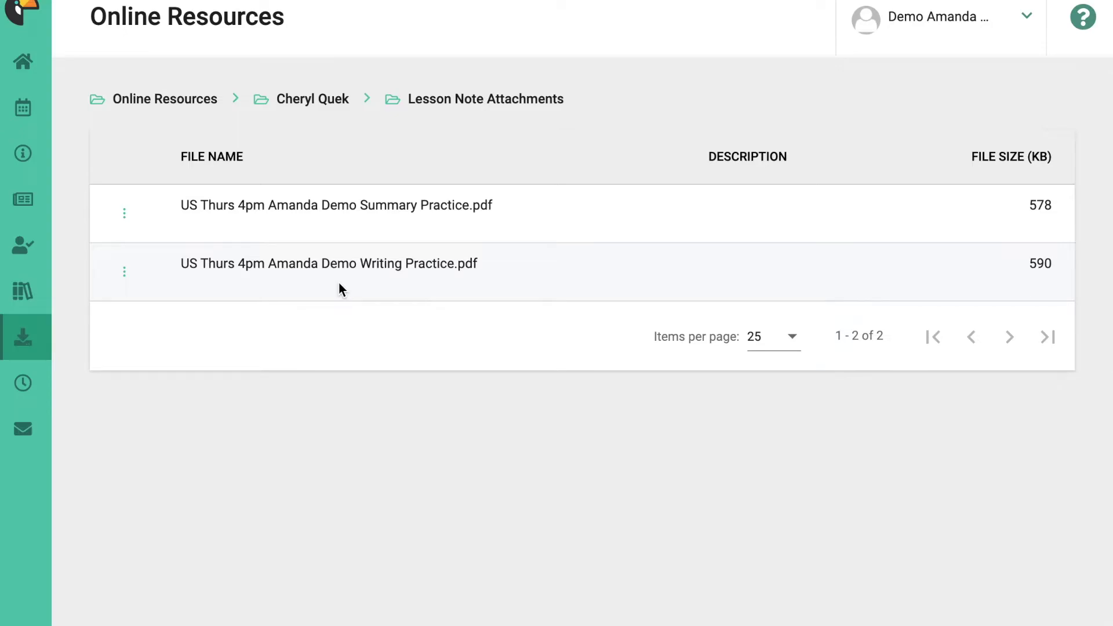
pyautogui.moveTo(34, 277)
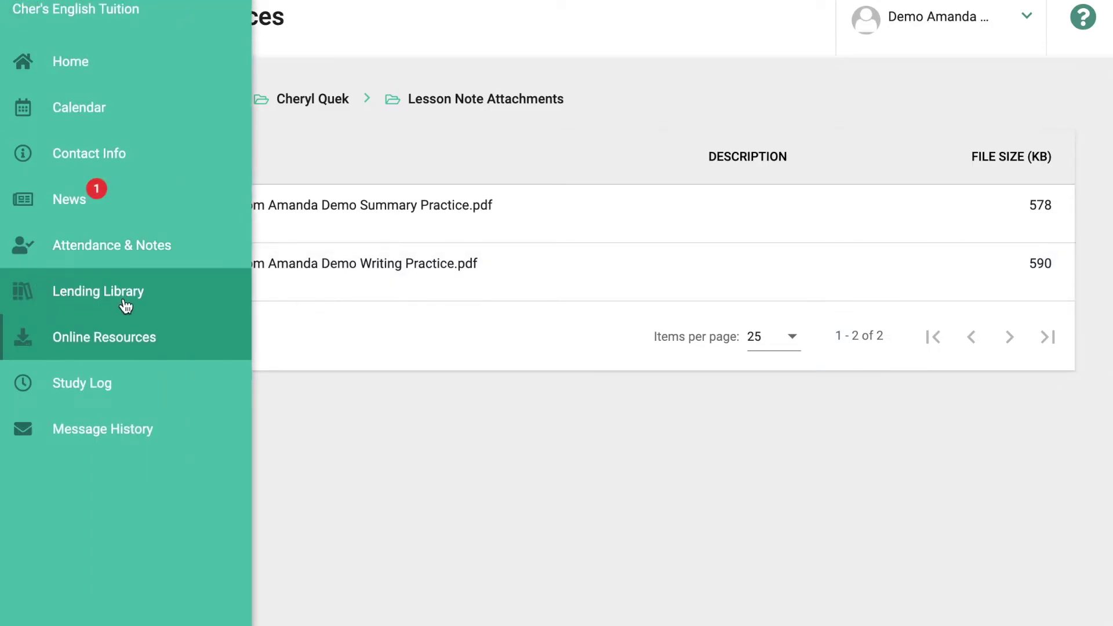
# Open Attendance & Notes and view the 25/11/2021 lesson's details and note
pyautogui.click(115, 255)
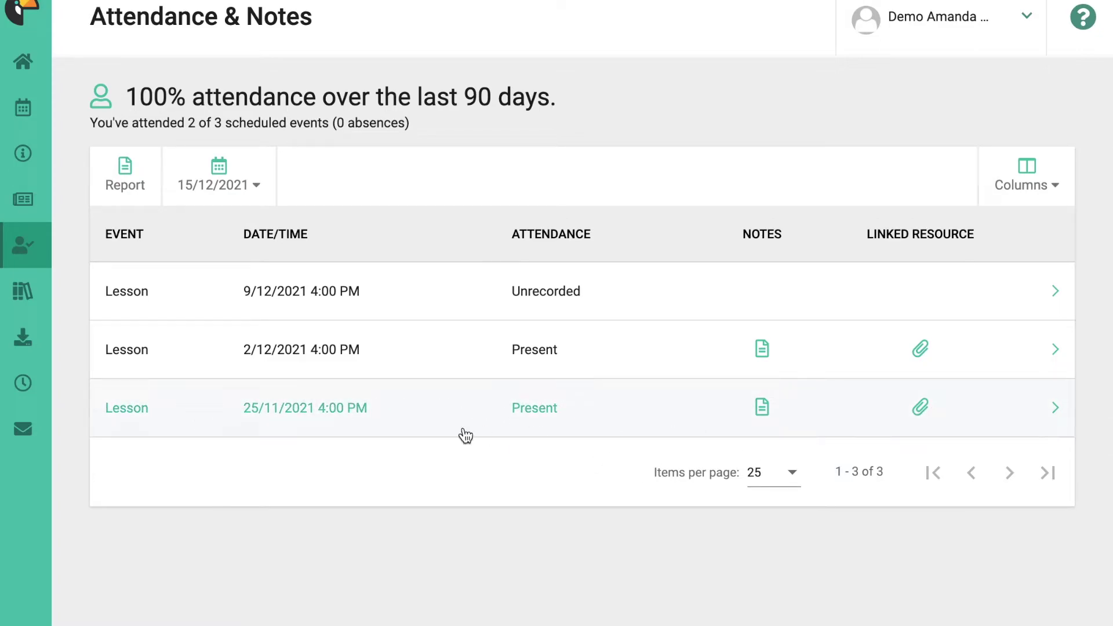
pyautogui.click(493, 415)
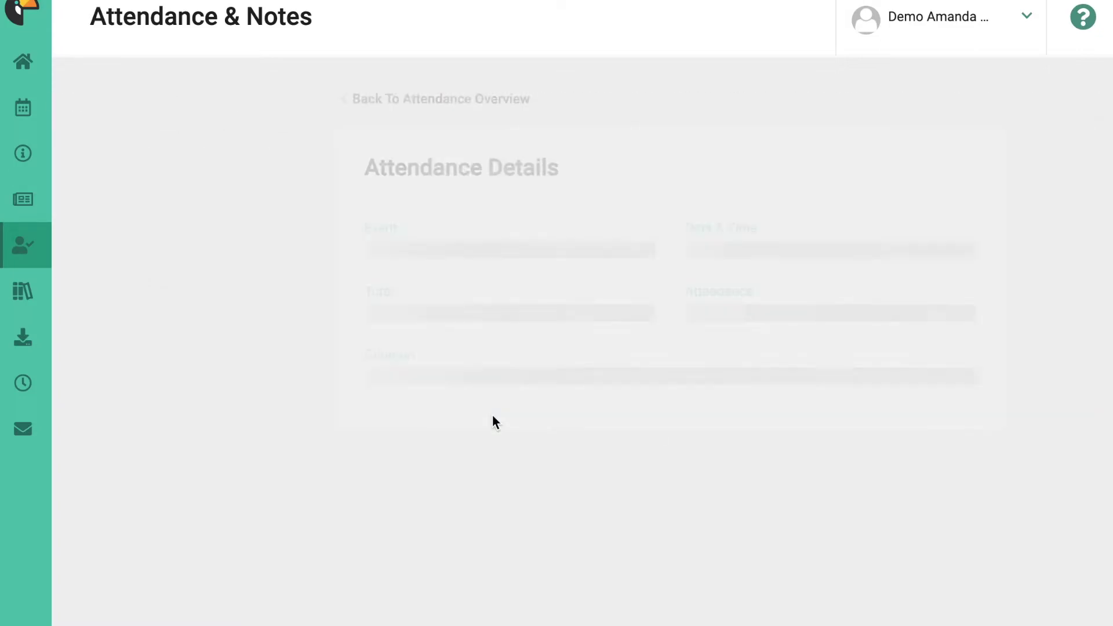
pyautogui.scroll(-1, 374, 468)
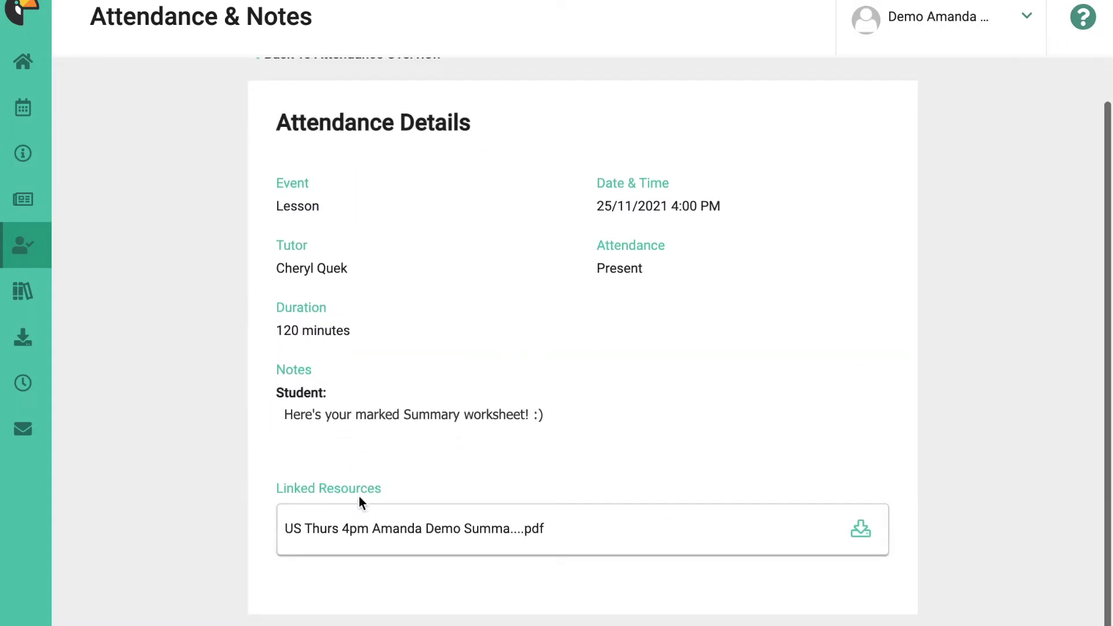
pyautogui.moveTo(293, 413); pyautogui.dragTo(588, 410)
pyautogui.click(588, 417)
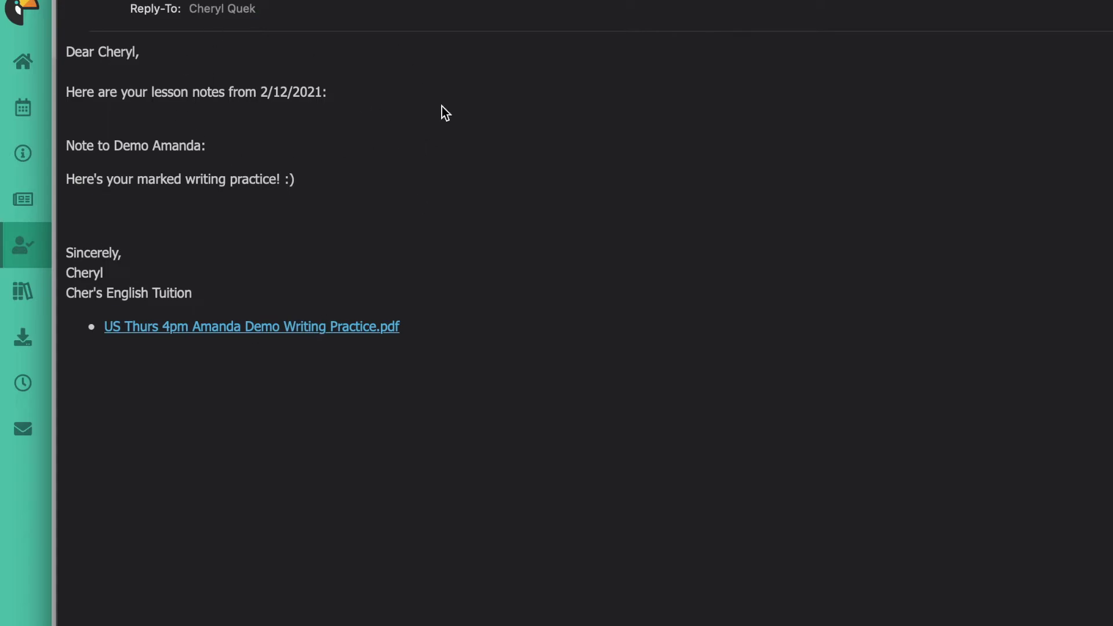
pyautogui.moveTo(72, 90); pyautogui.dragTo(333, 92)
pyautogui.moveTo(83, 179); pyautogui.dragTo(316, 176)
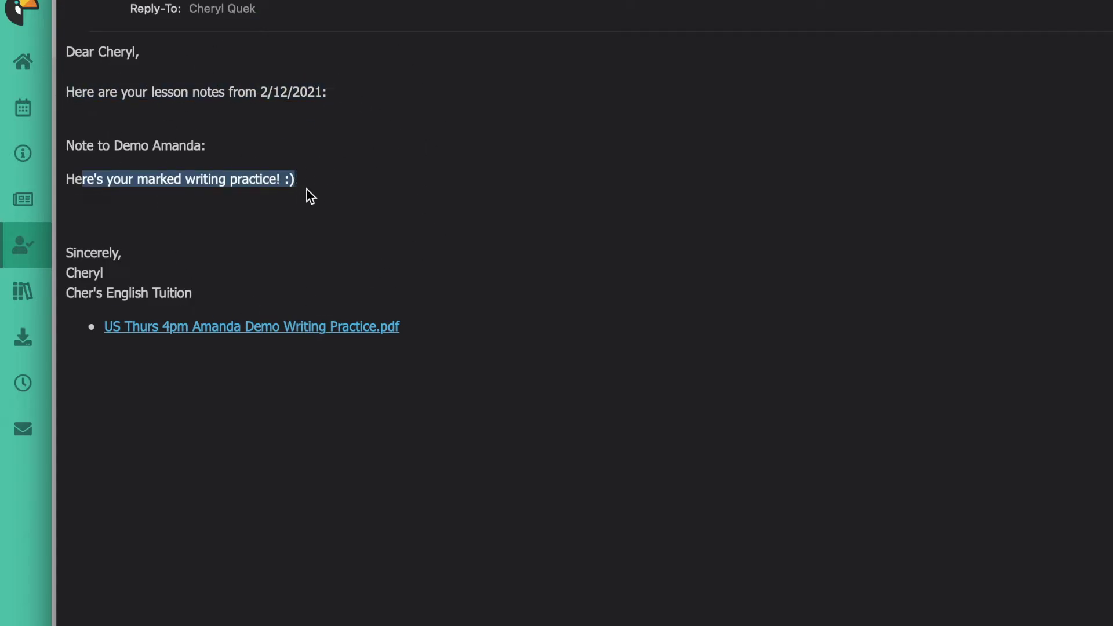
pyautogui.click(194, 373)
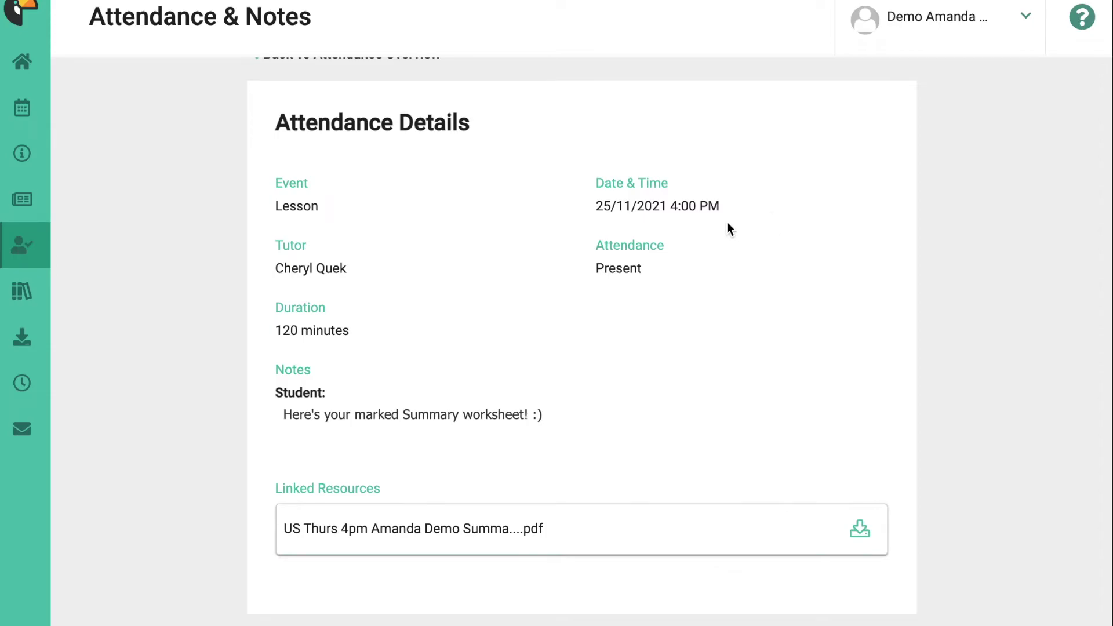
pyautogui.moveTo(43, 209)
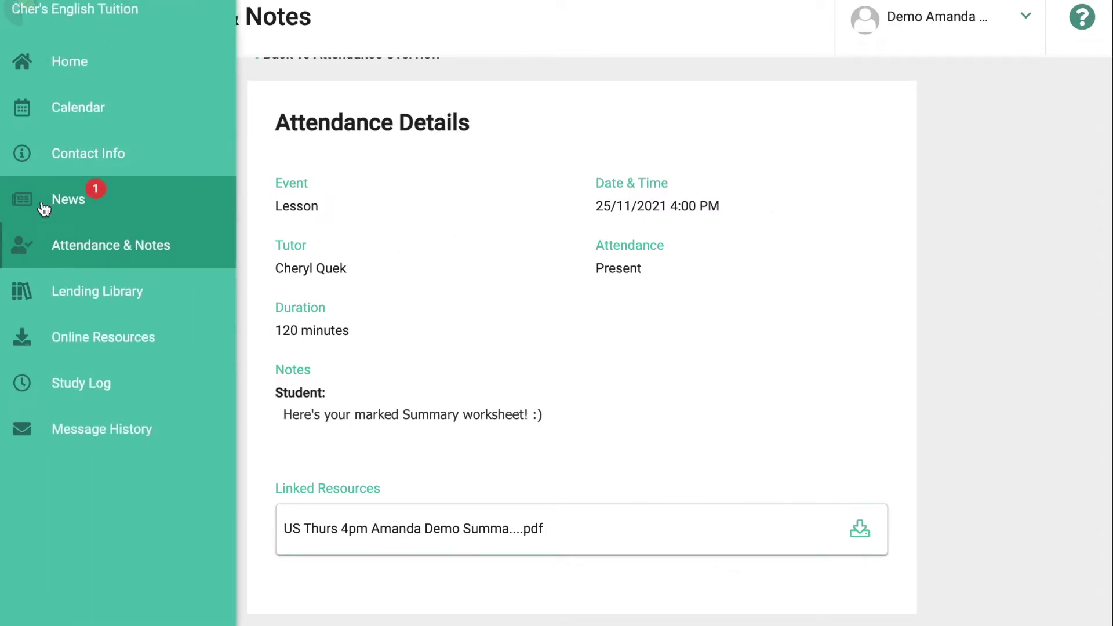
# Open the Study Log and start a new Add Time entry
pyautogui.click(89, 392)
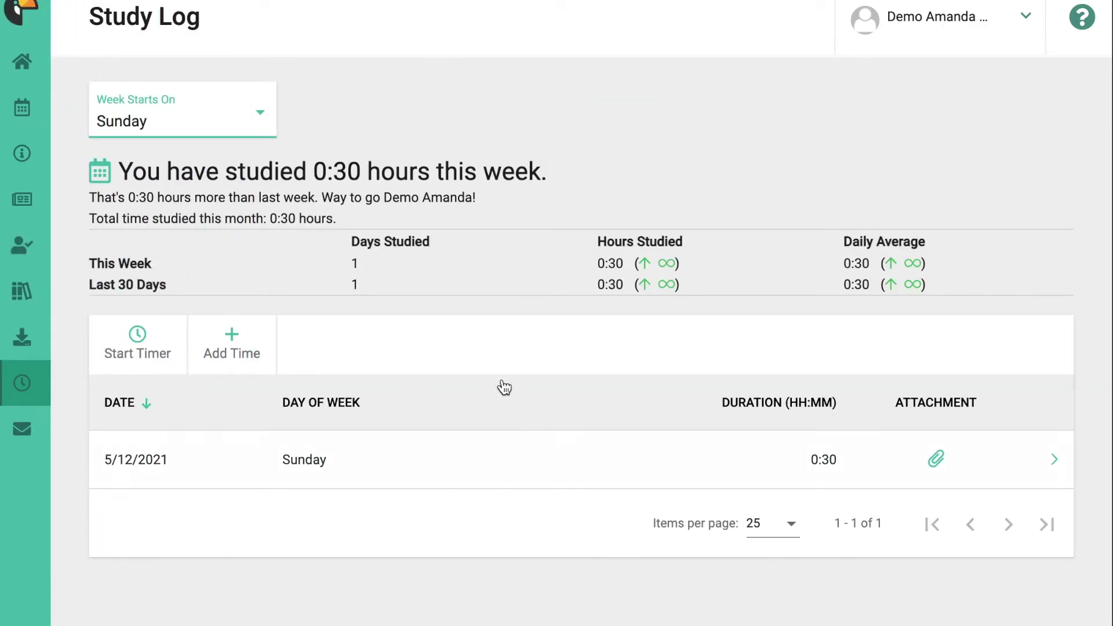
pyautogui.click(235, 351)
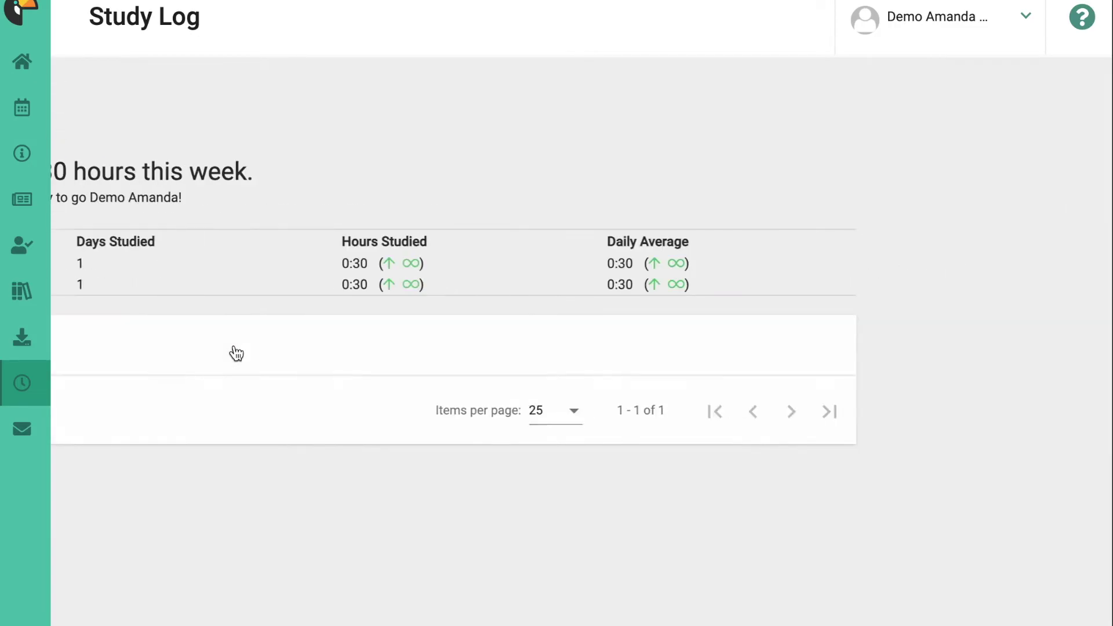
pyautogui.scroll(-1, 486, 487)
# Set duration 60 with notes 'US Name Expo Compre', then leave without saving
pyautogui.click(630, 213)
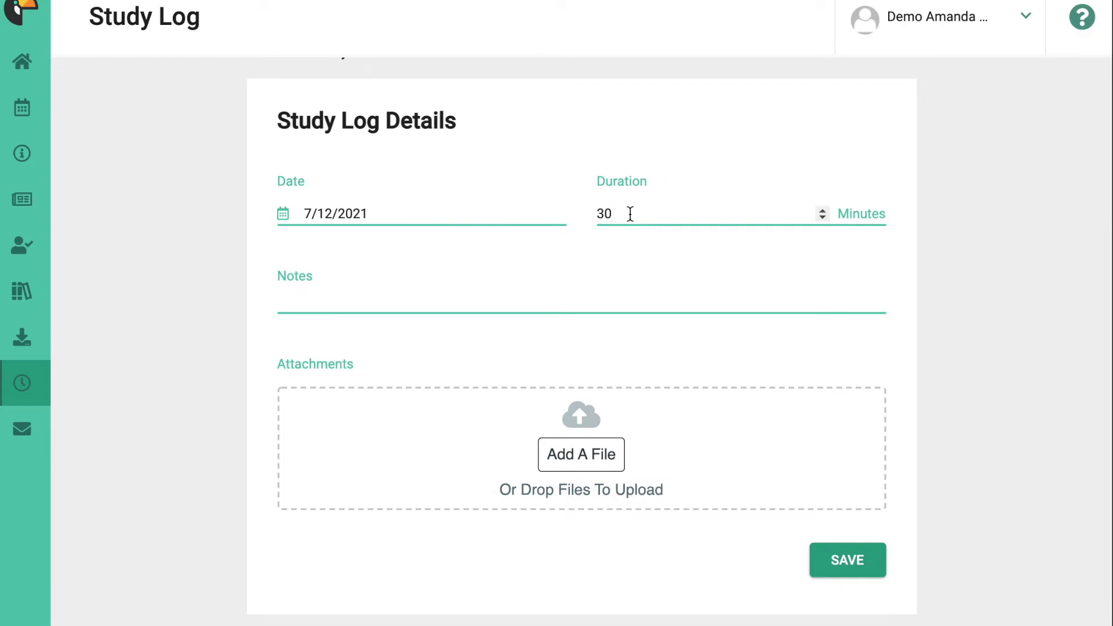
pyautogui.press('BackSpace')
pyautogui.press('BackSpace')
pyautogui.write('60')
pyautogui.click(397, 299)
pyautogui.write('US Name ')
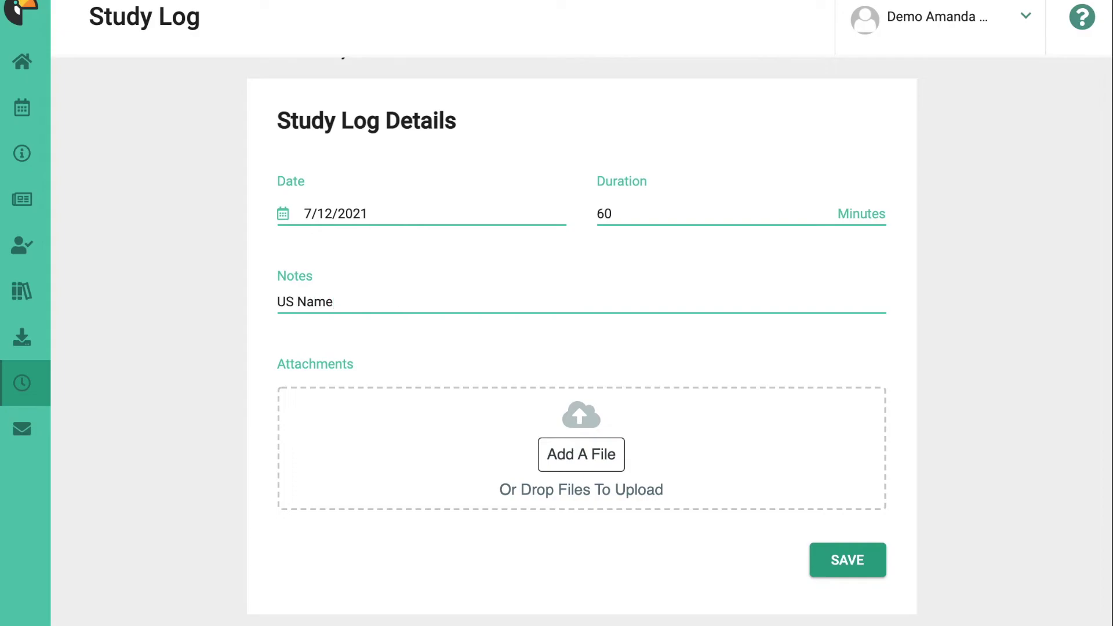
pyautogui.write('Expo Compre')
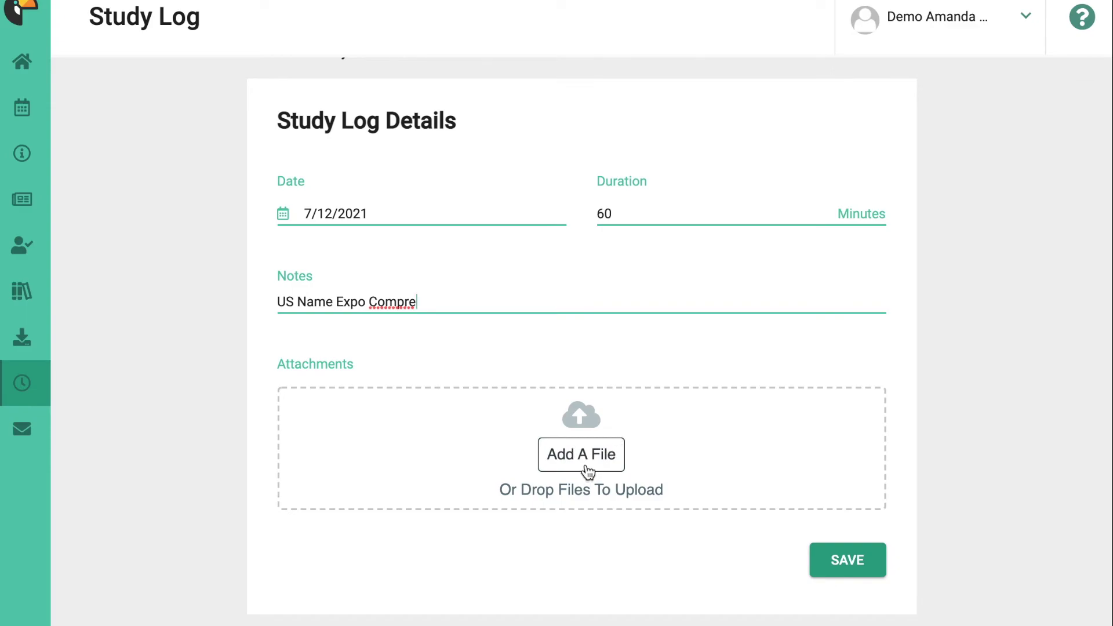
pyautogui.moveTo(20, 409)
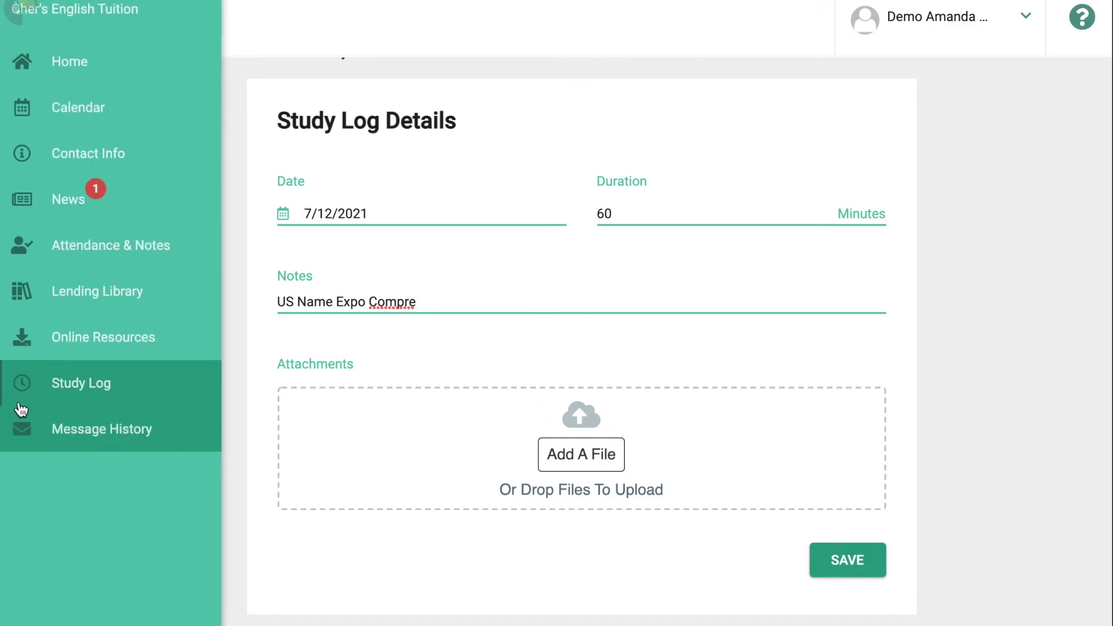
pyautogui.click(78, 400)
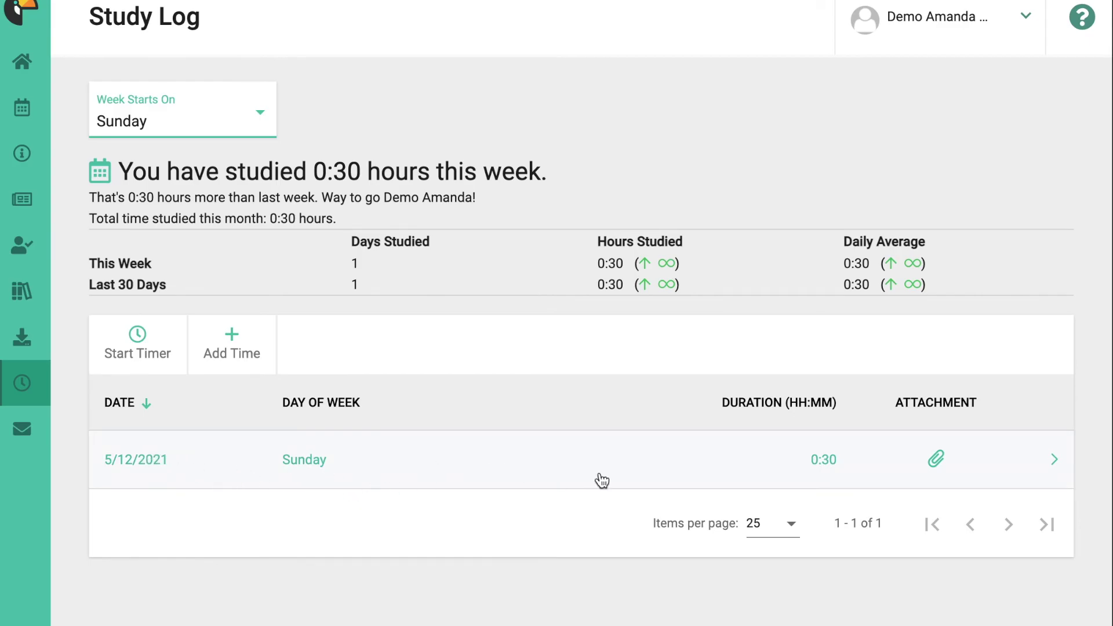
# Open the 5/12/2021 study entry to view its 30 minutes, notes and Summary Practice PDF
pyautogui.click(552, 470)
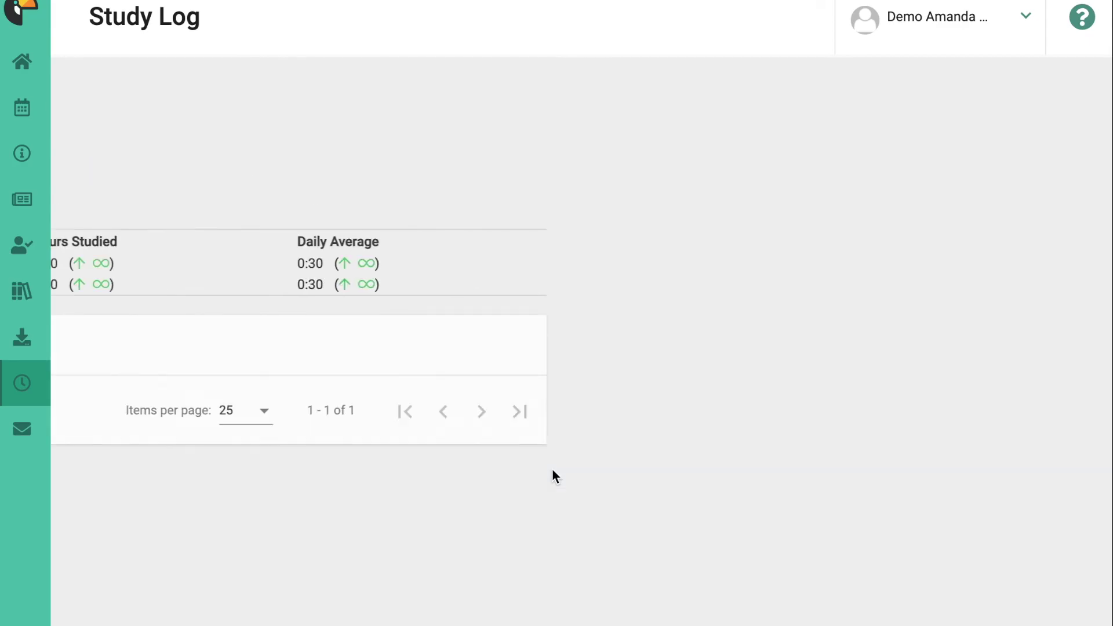
pyautogui.scroll(-3, 448, 425)
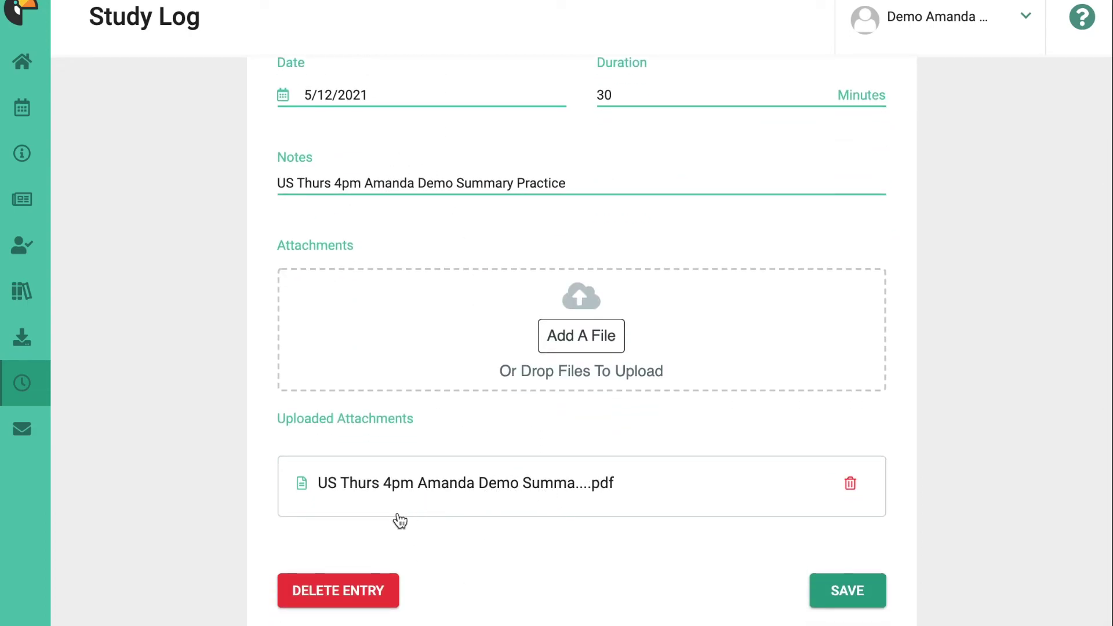
pyautogui.scroll(1, 464, 501)
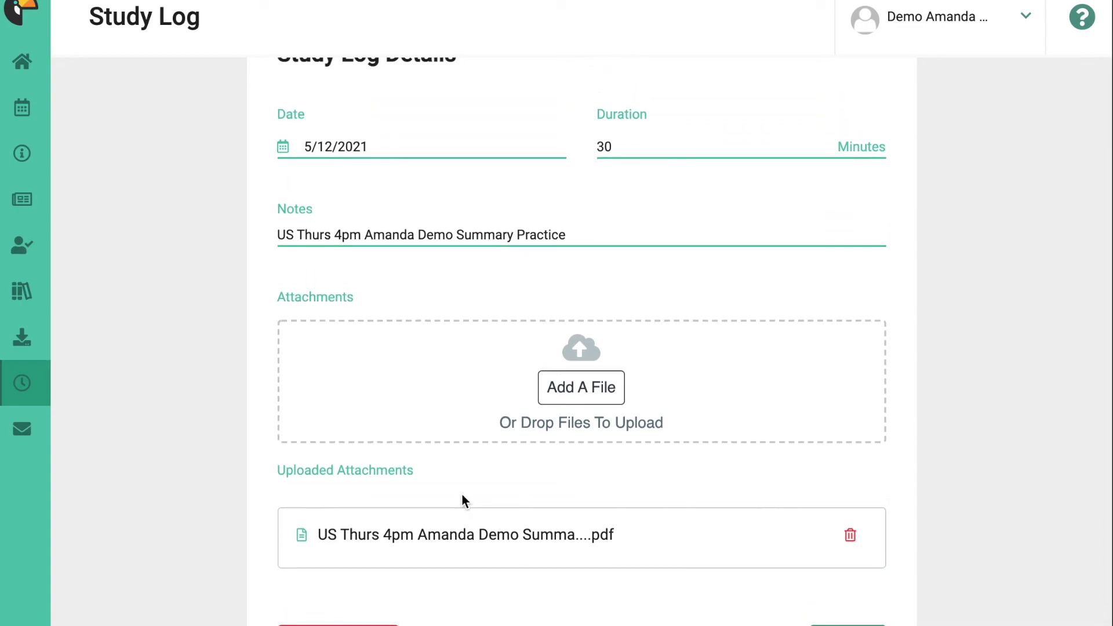
pyautogui.moveTo(40, 348)
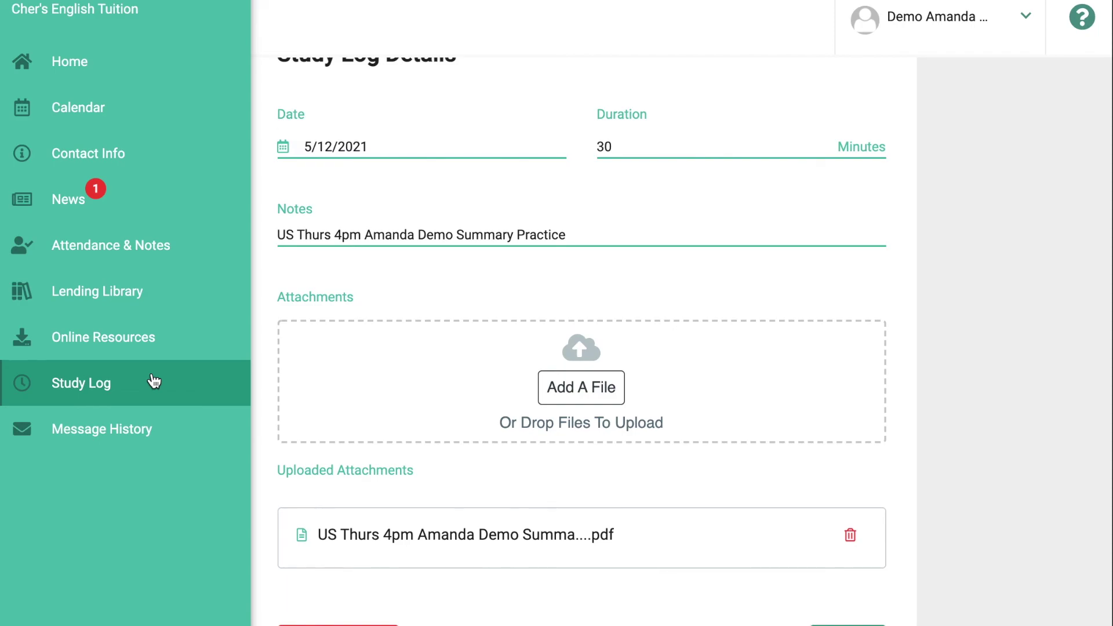
# Open Message History, showing no email or SMS messages in the last 3 months
pyautogui.click(120, 441)
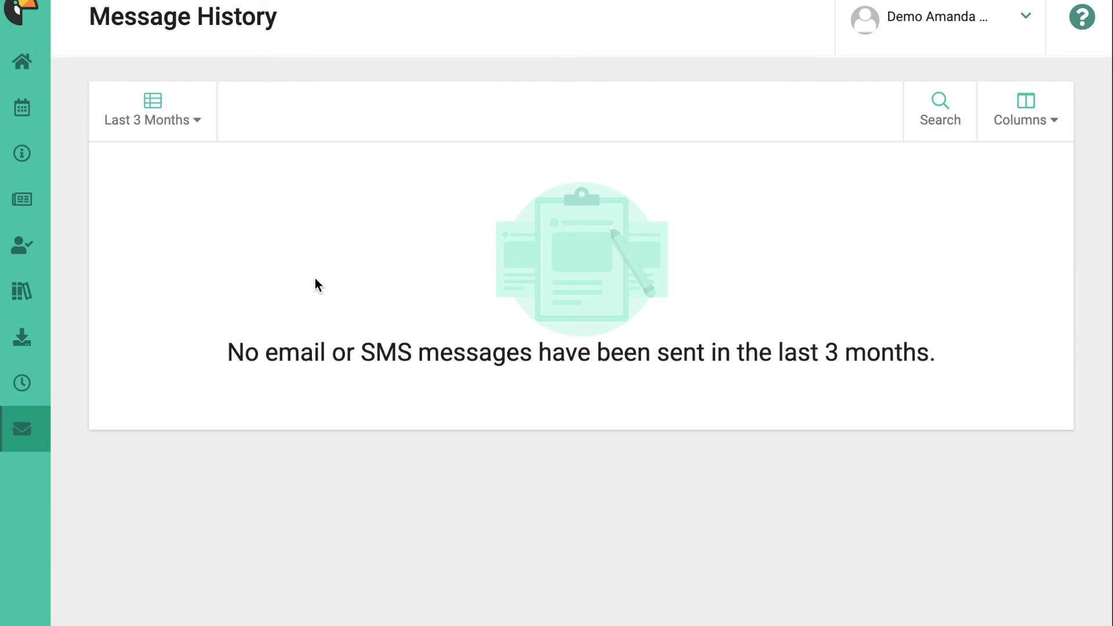
pyautogui.moveTo(62, 55)
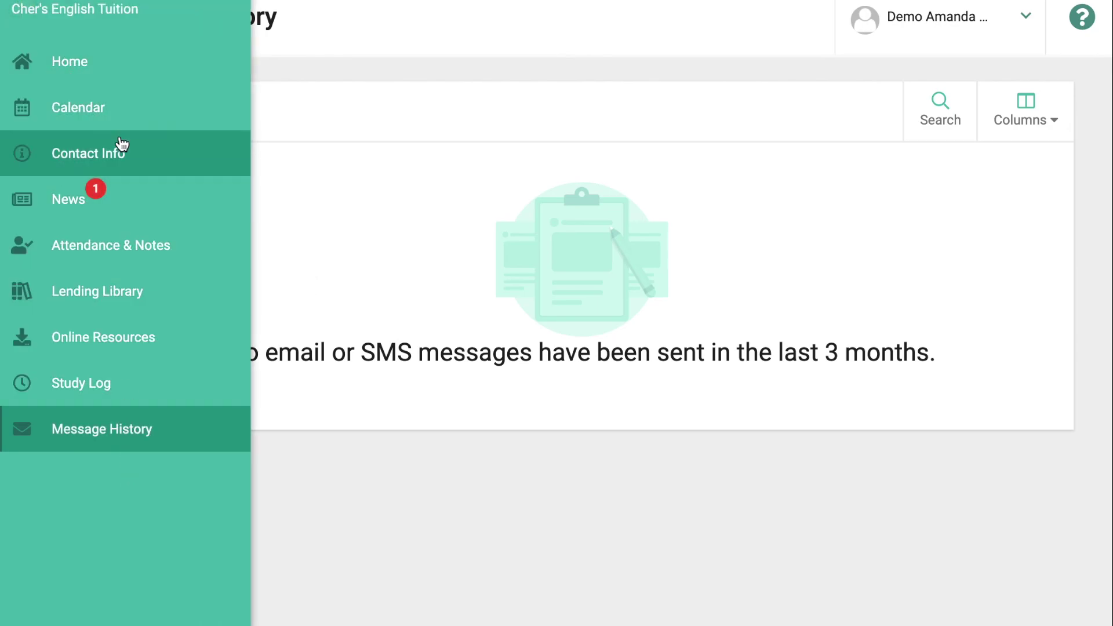